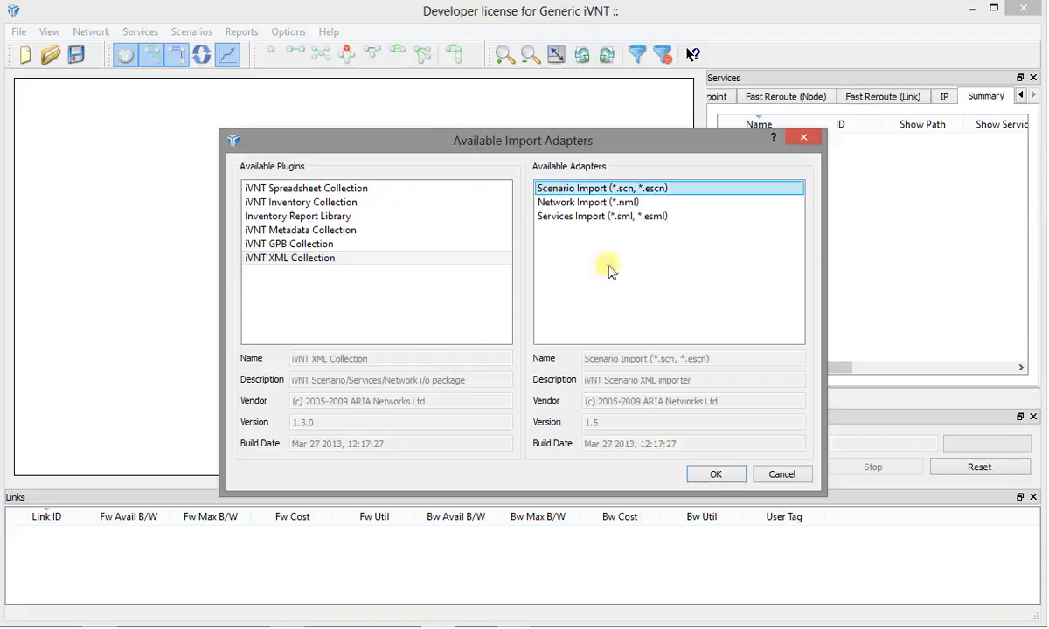
- Import the scenario file FRR Node Scenario.scn from the Training folder using the Scenario Import adapter
click(713, 474)
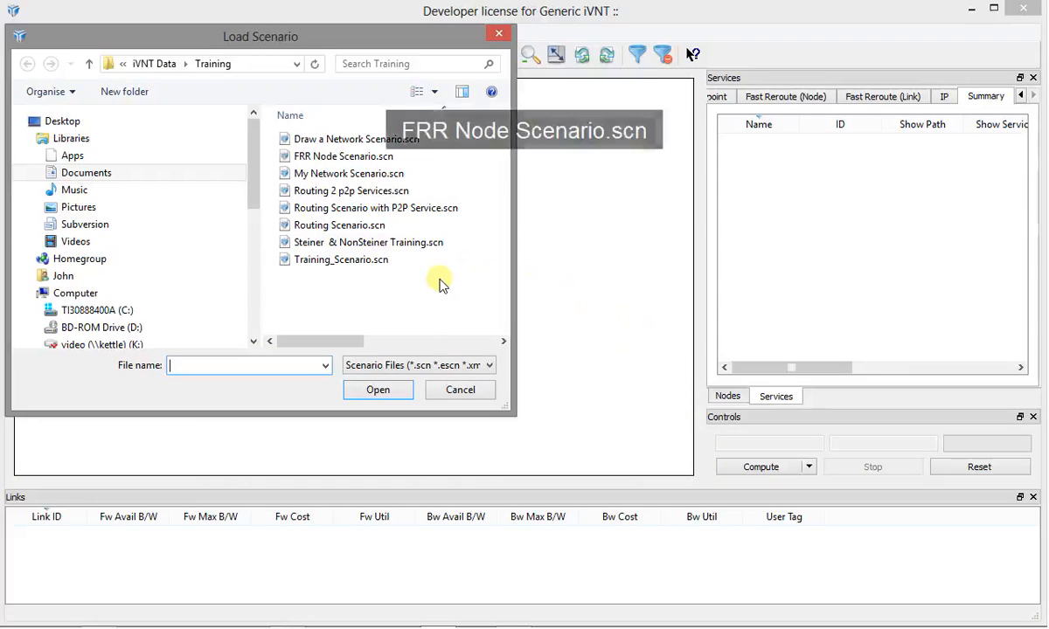
double_click(350, 157)
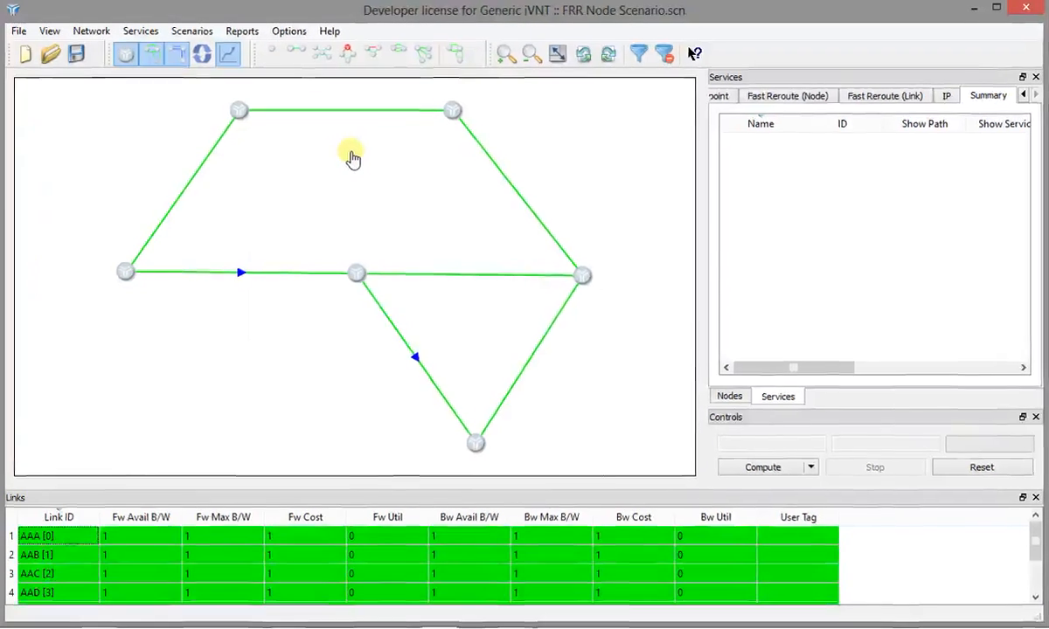
mouse_move(292, 116)
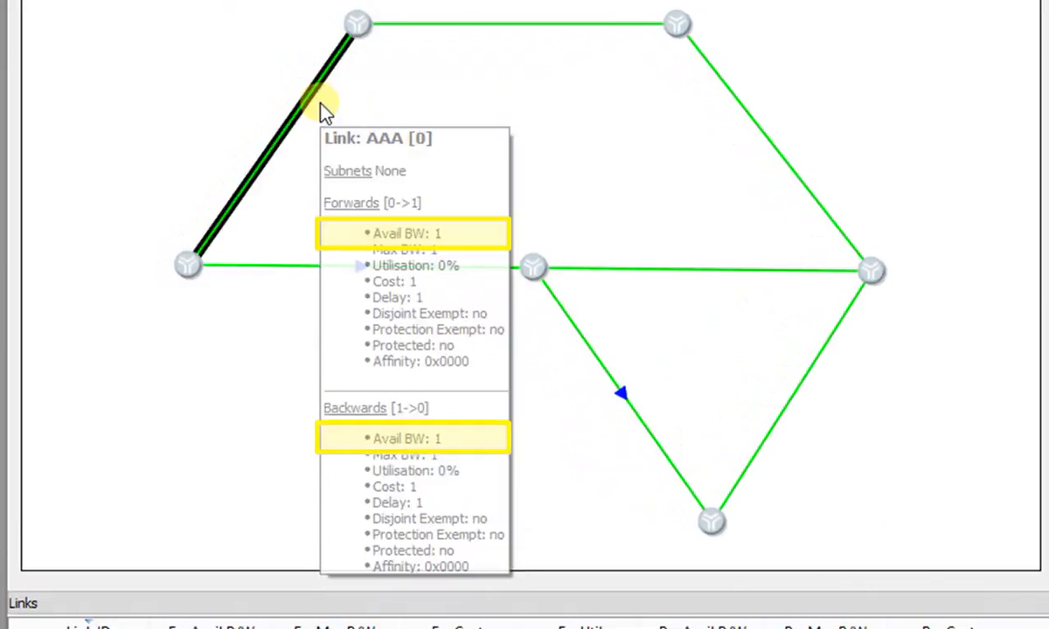
mouse_move(307, 272)
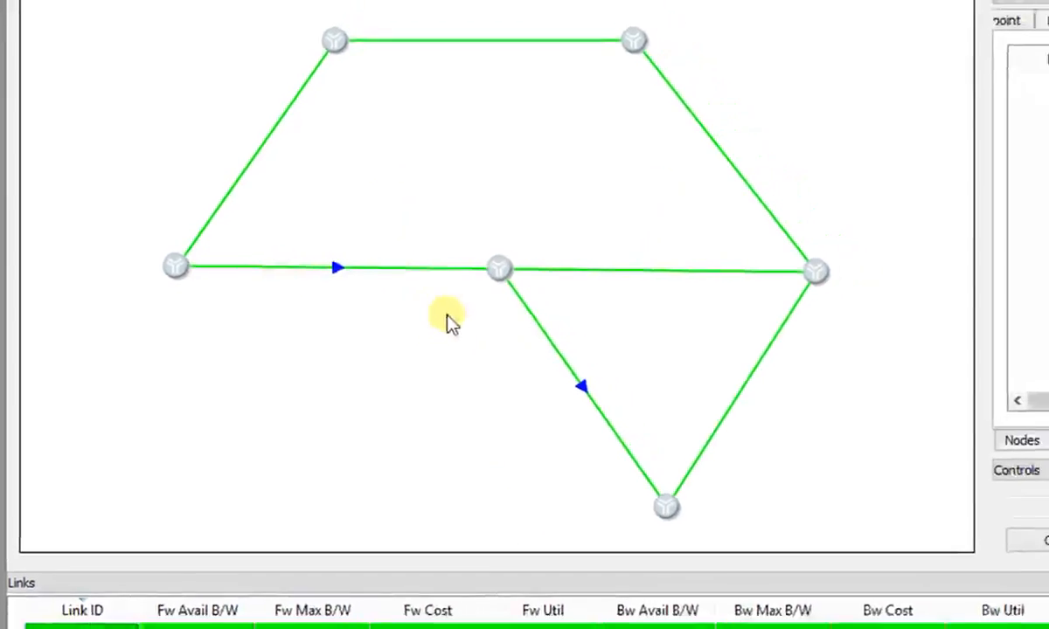
mouse_move(540, 332)
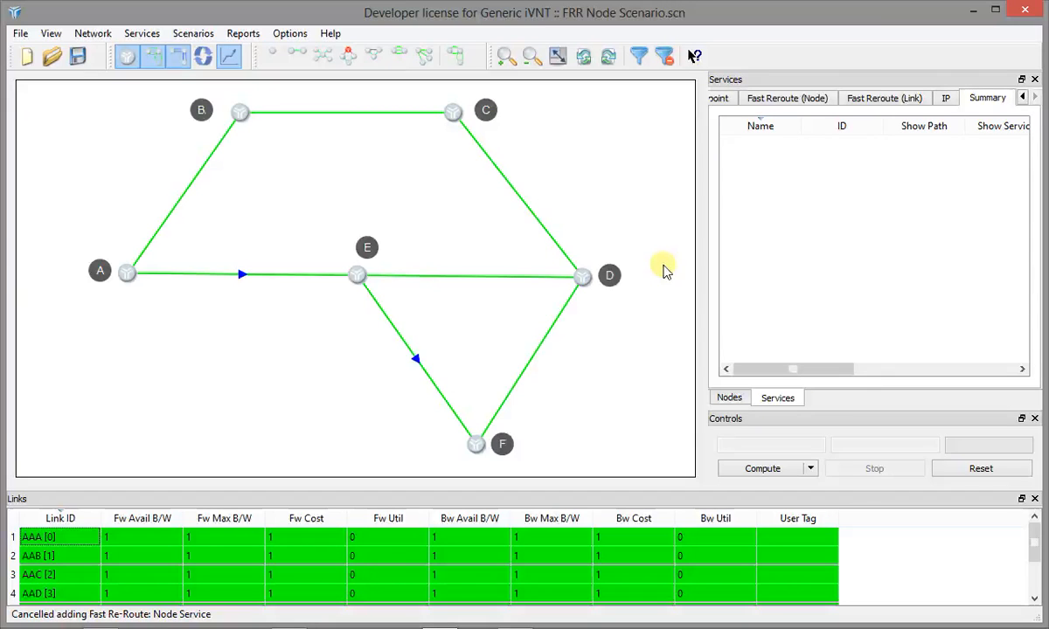
- Add a Fast Re-Route node service protecting Node-E and name it "FRR 1"
click(346, 56)
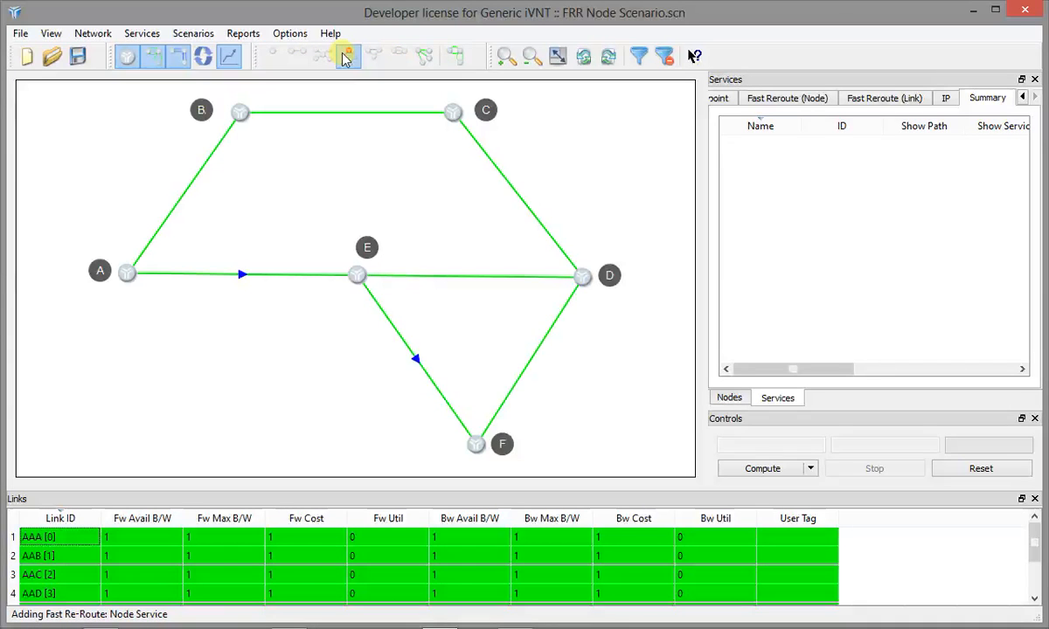
click(357, 277)
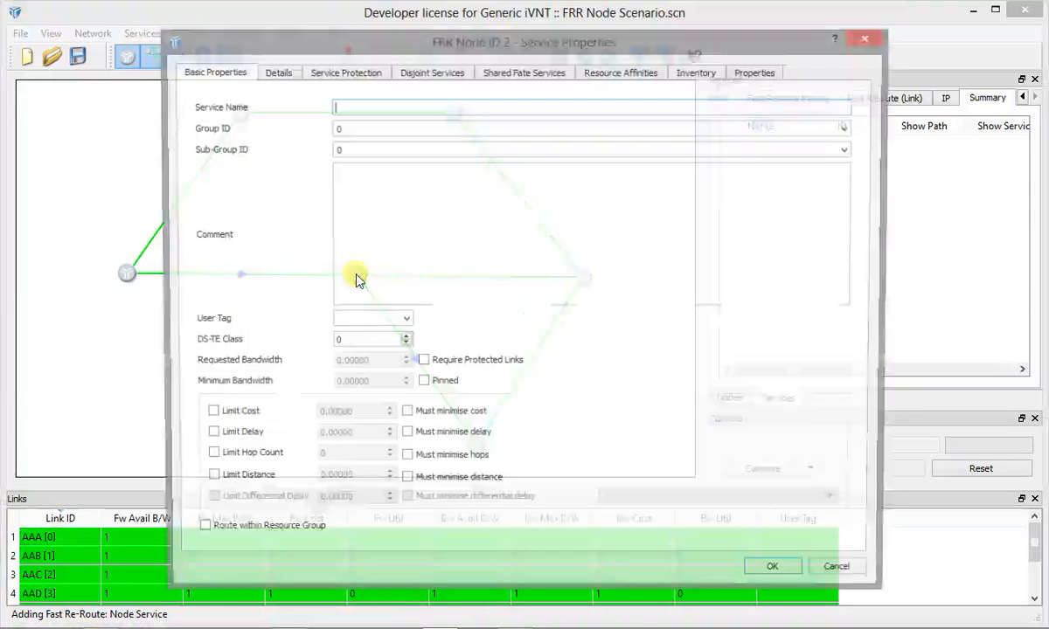
text(F)
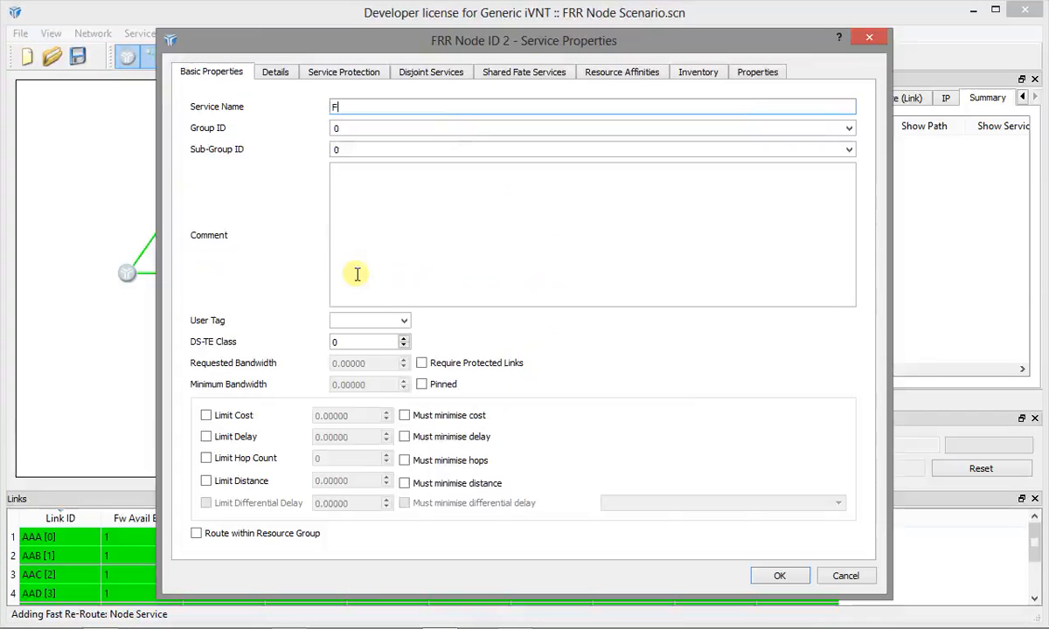
text(RR)
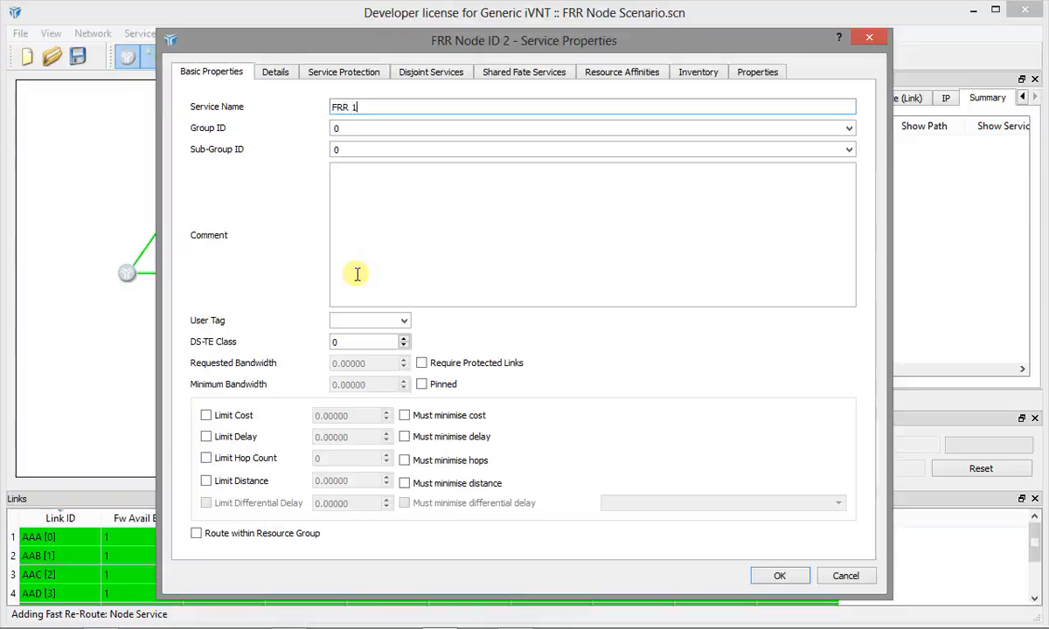
- Base the service's 100% protection on the link pair's Max BW and accept the service properties
click(278, 71)
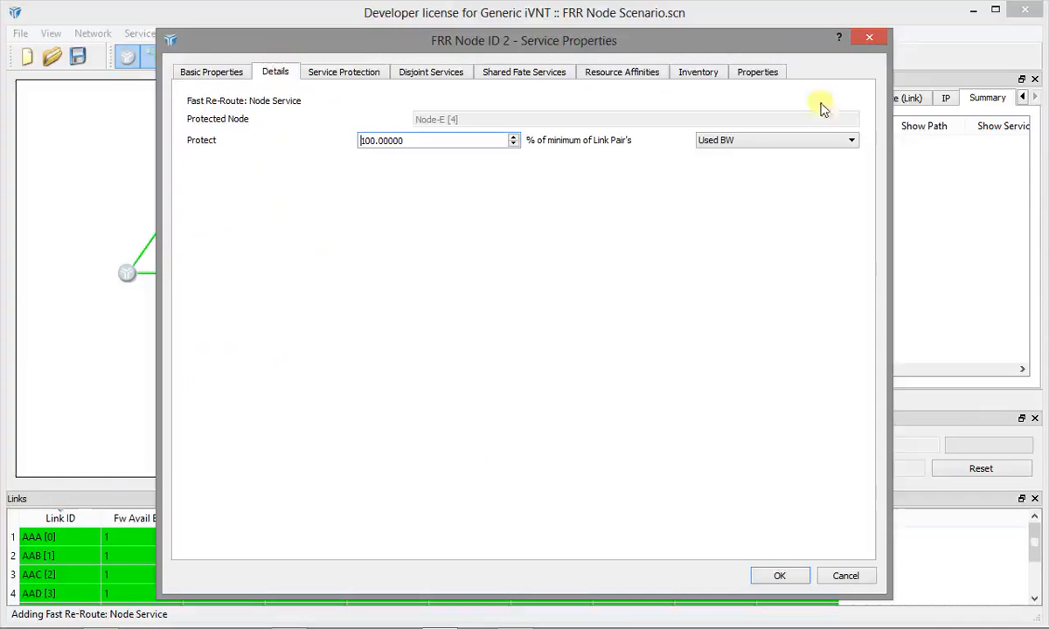
click(851, 140)
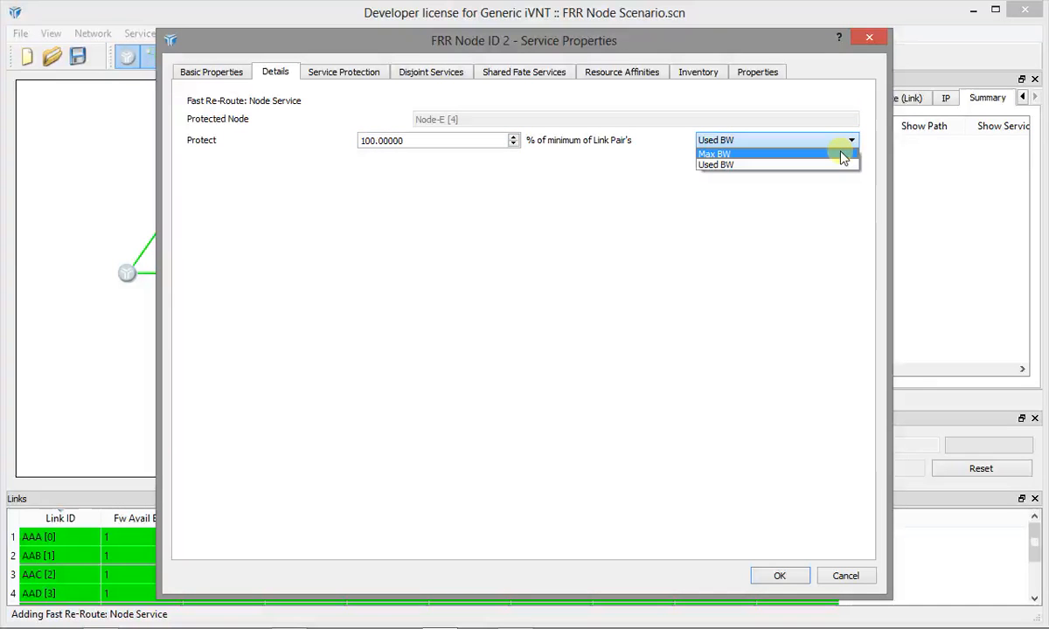
click(842, 155)
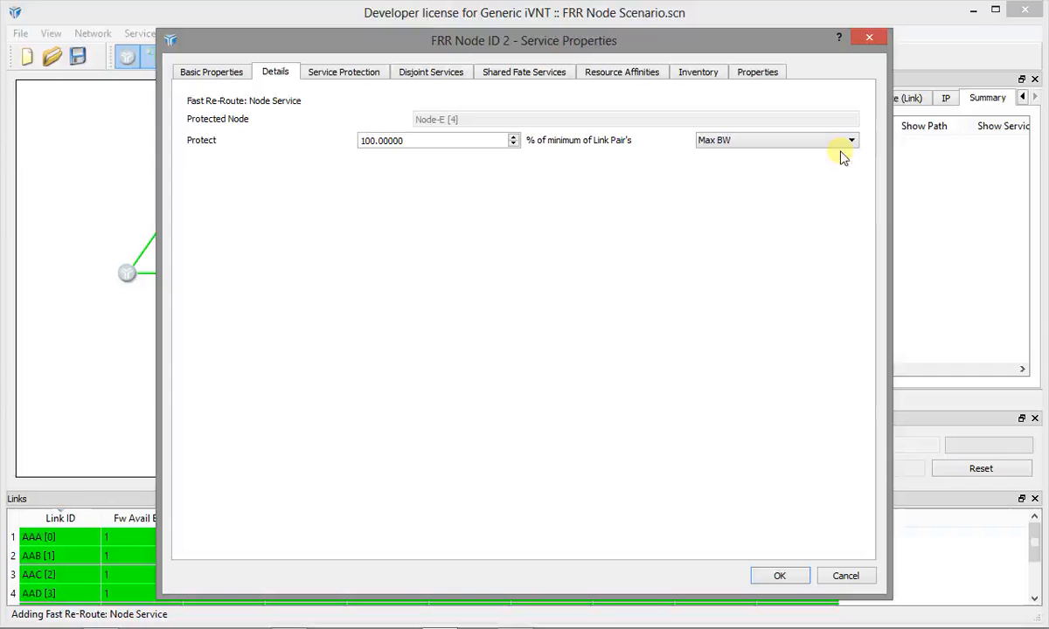
click(777, 579)
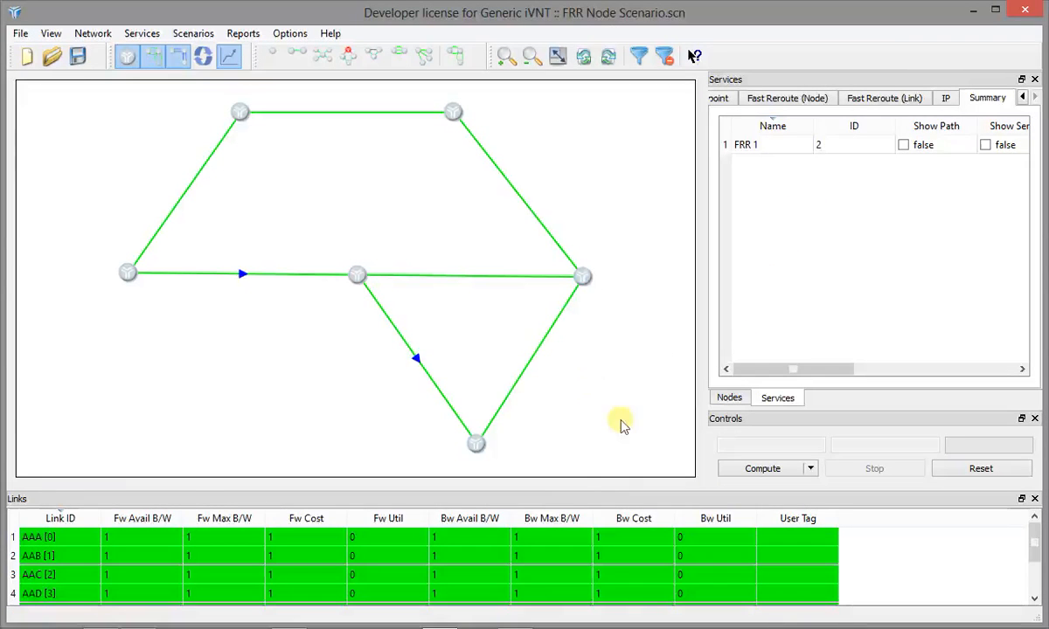
- Compute the FRR 1 service and view the route of its working path in the path properties
click(741, 473)
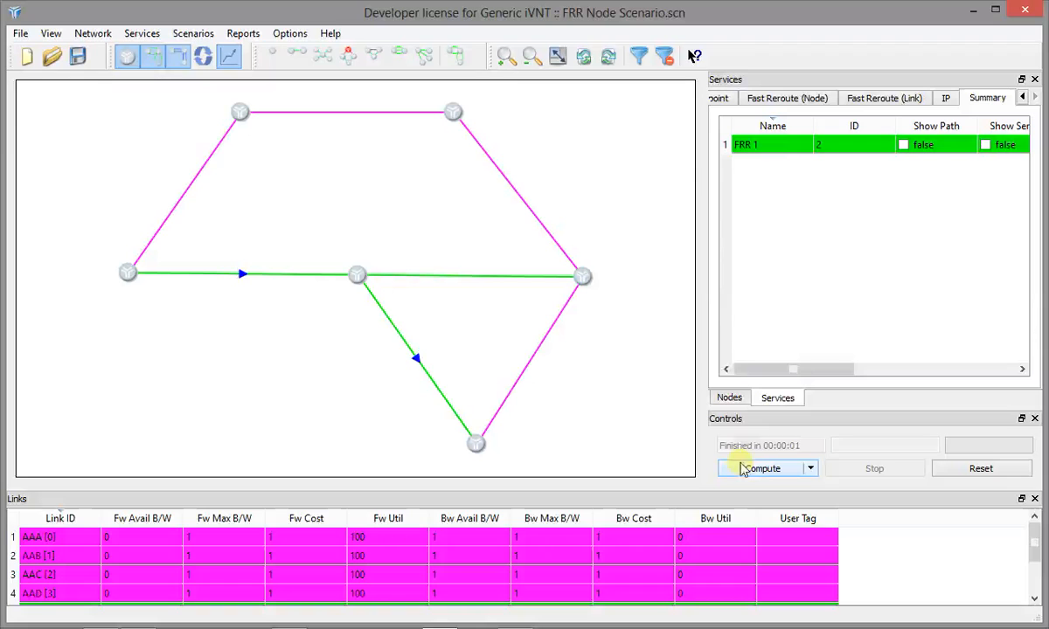
right_click(789, 146)
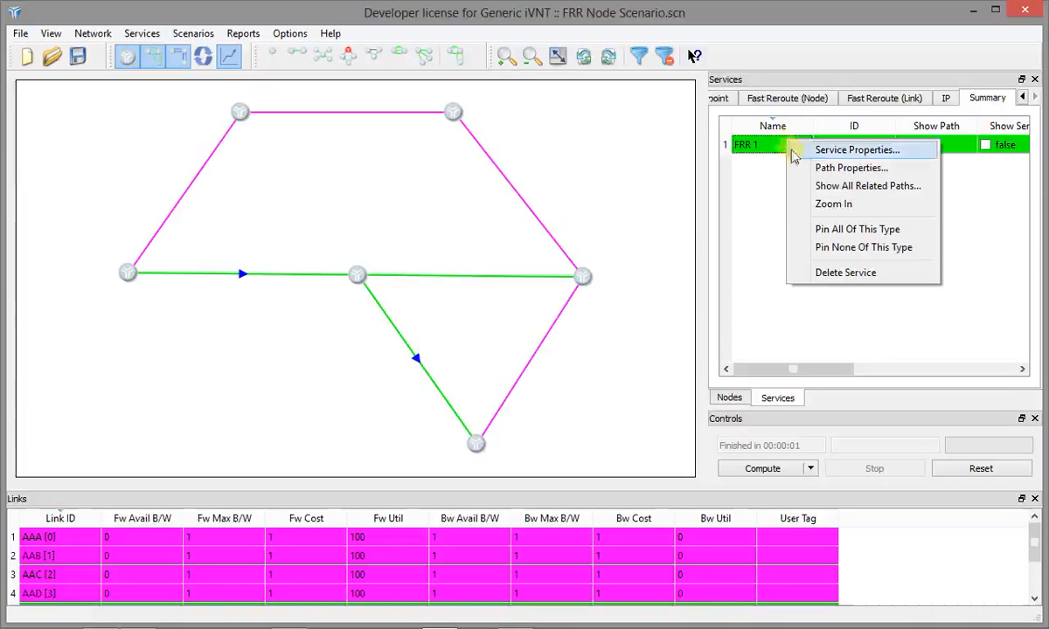
click(821, 171)
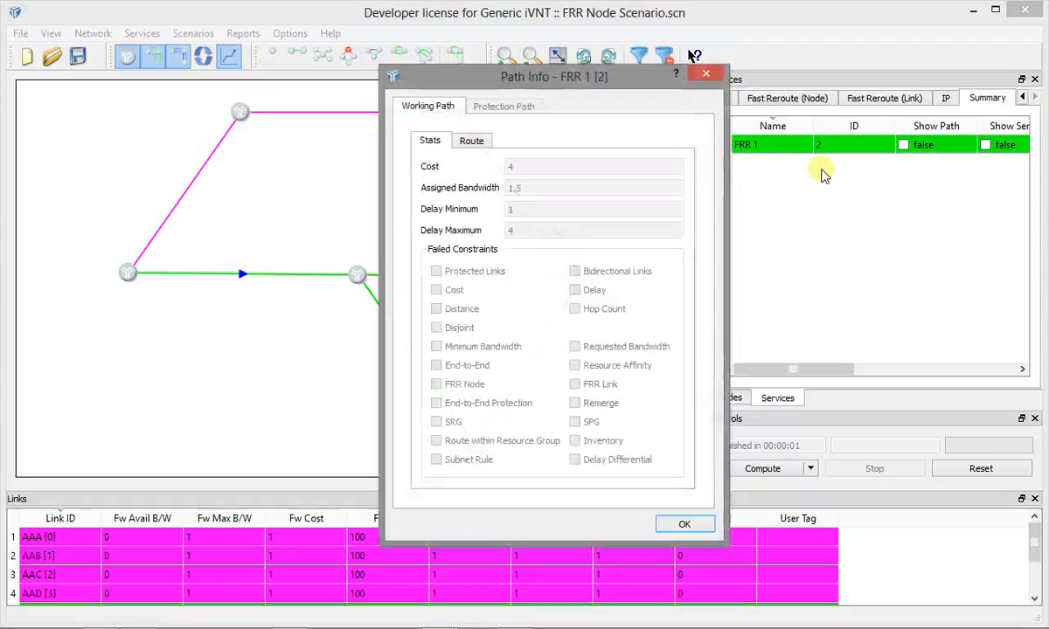
click(468, 141)
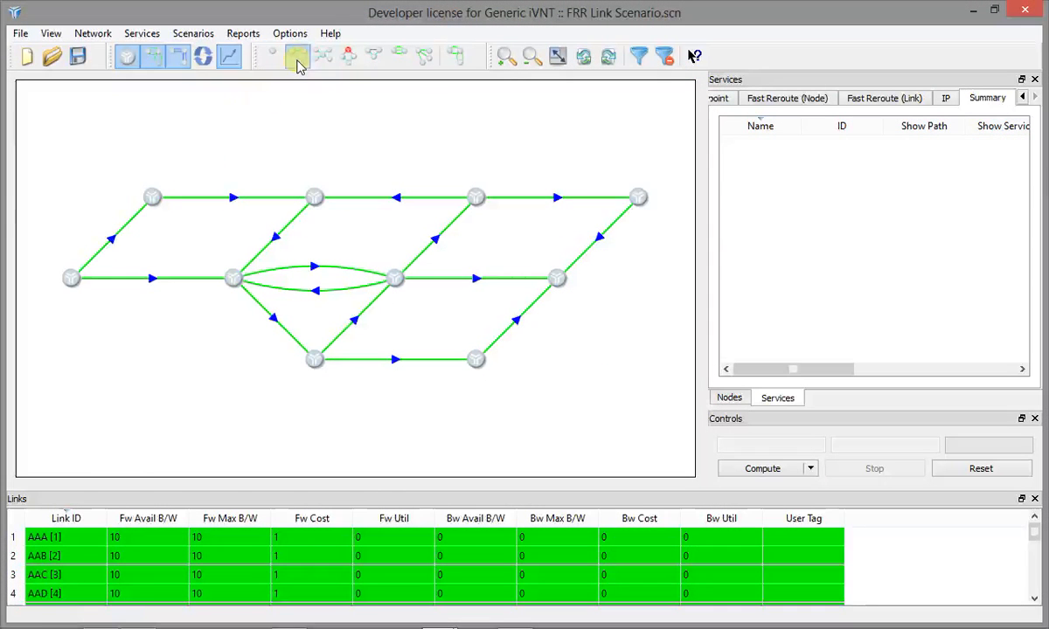
- Add a point-to-point service from Node-A to Node-D named "P2P Service" with a requested bandwidth of 1
click(297, 57)
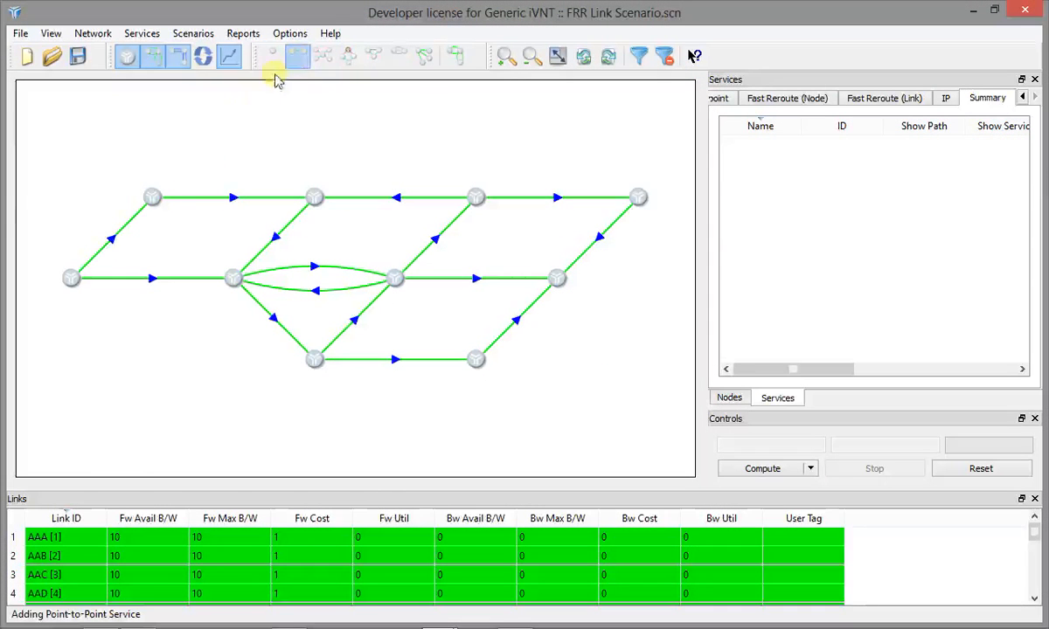
click(73, 278)
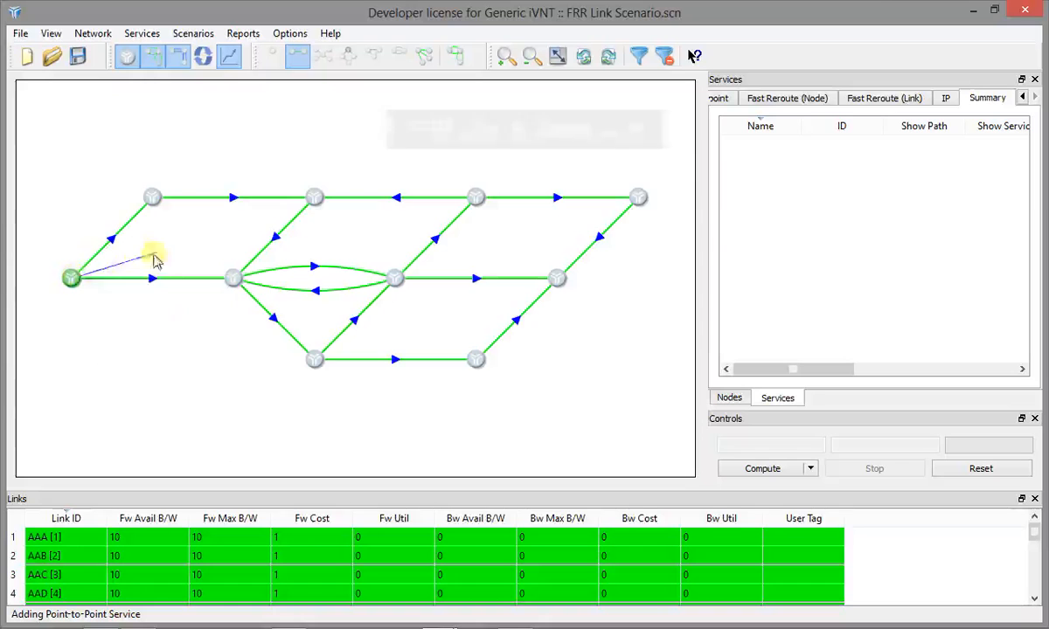
click(556, 278)
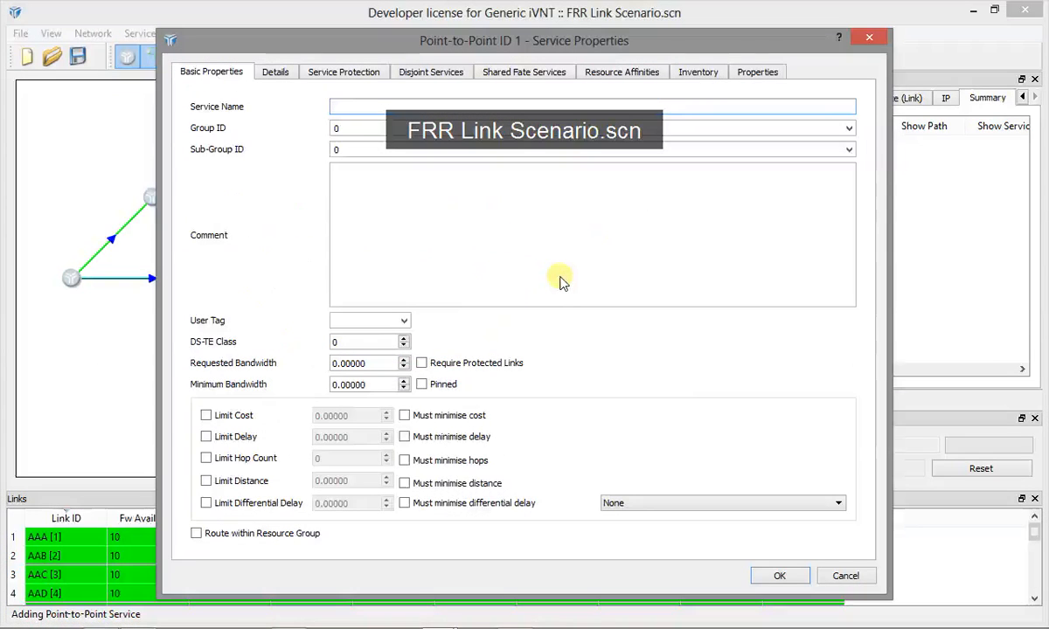
drag(374, 362, 321, 362)
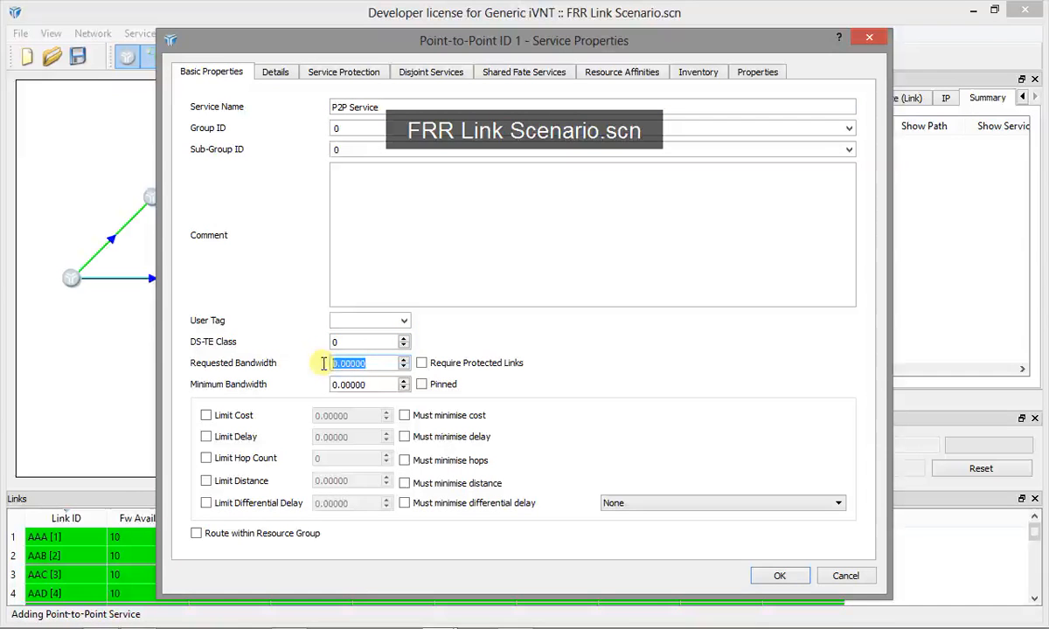
text(1)
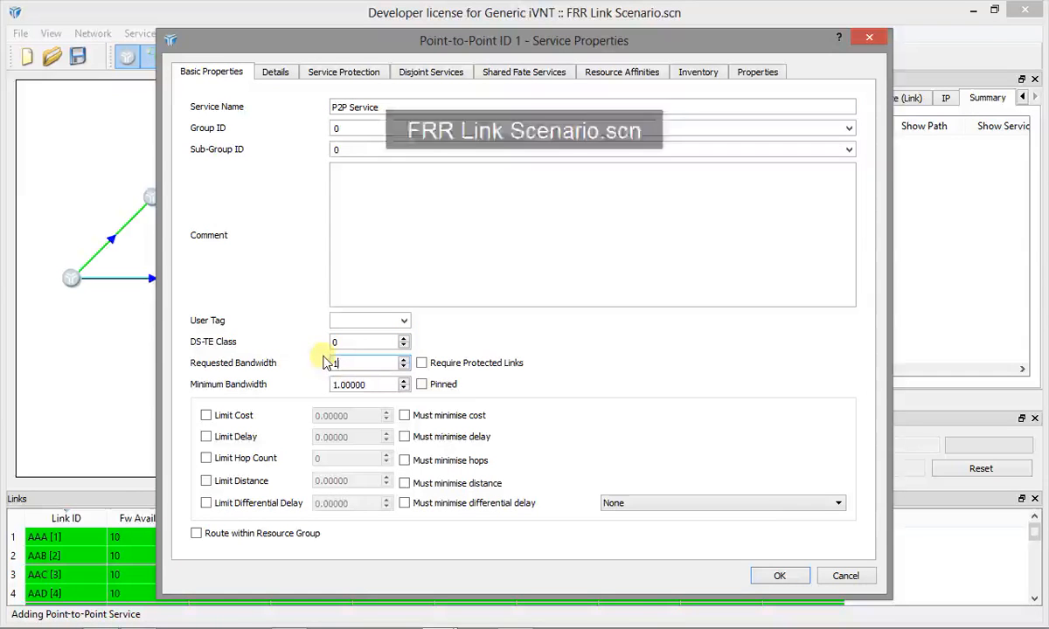
click(777, 575)
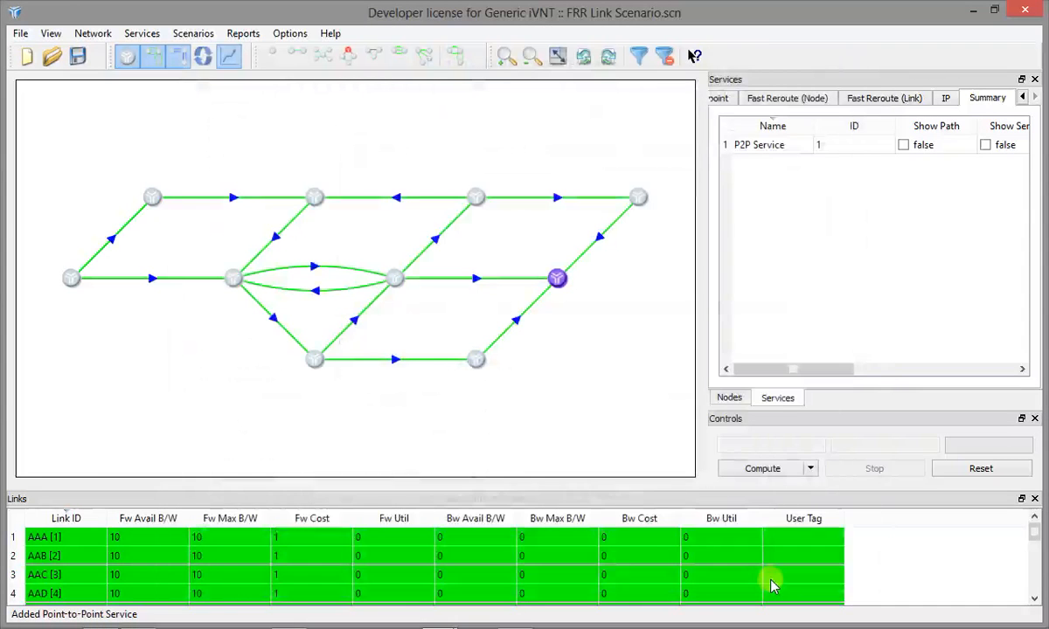
- Compute the route of P2P Service, and set its path as shown and pinned
click(763, 469)
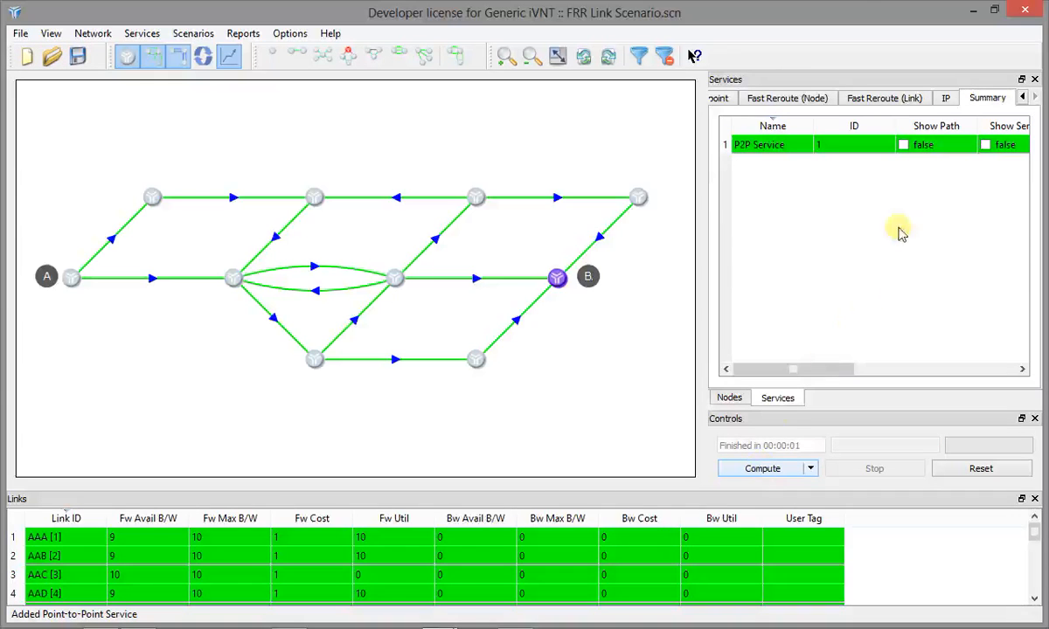
click(905, 146)
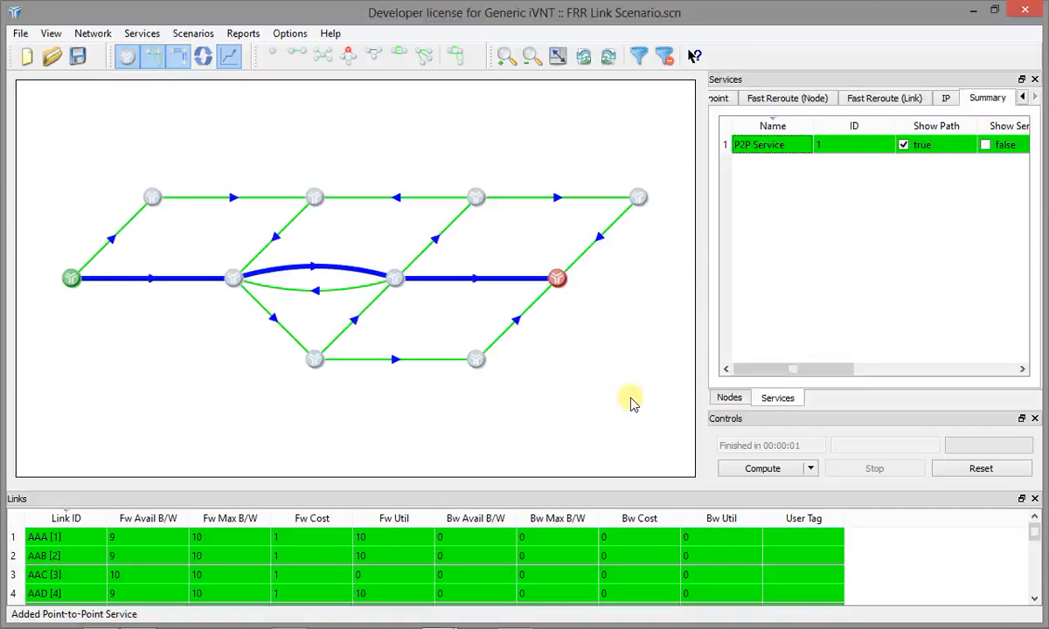
drag(781, 374, 870, 370)
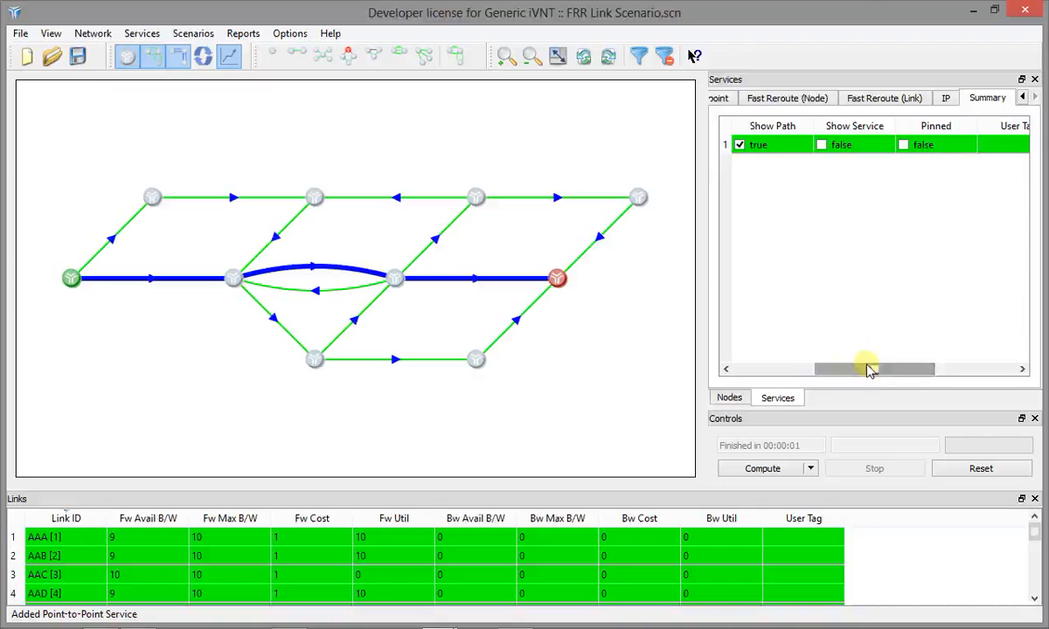
click(904, 146)
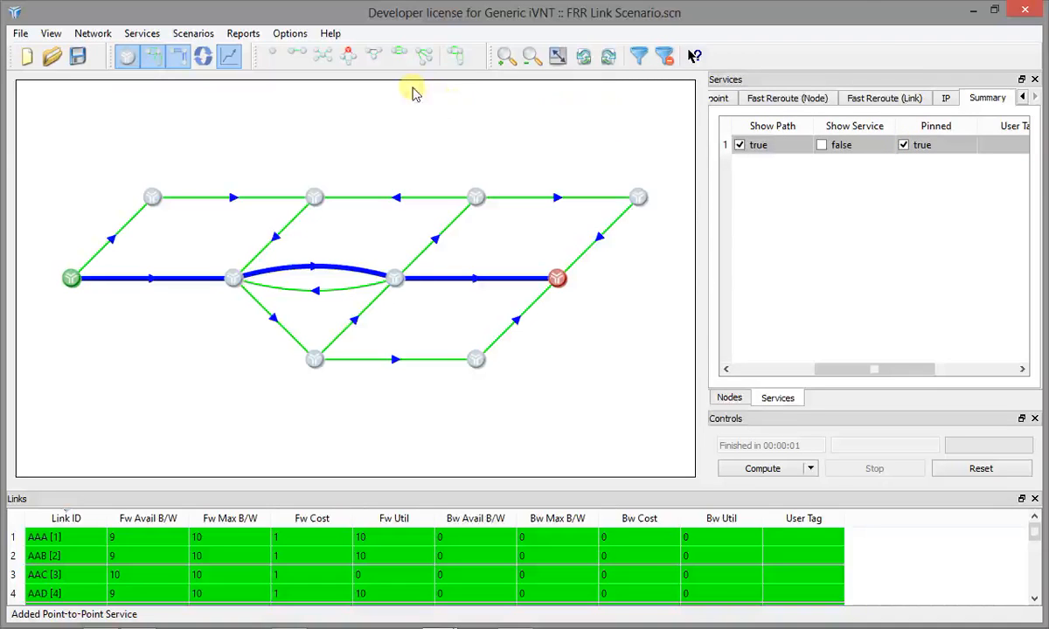
- Protect all links with a bandwidth policy of 100% of each link's Used BW
click(462, 54)
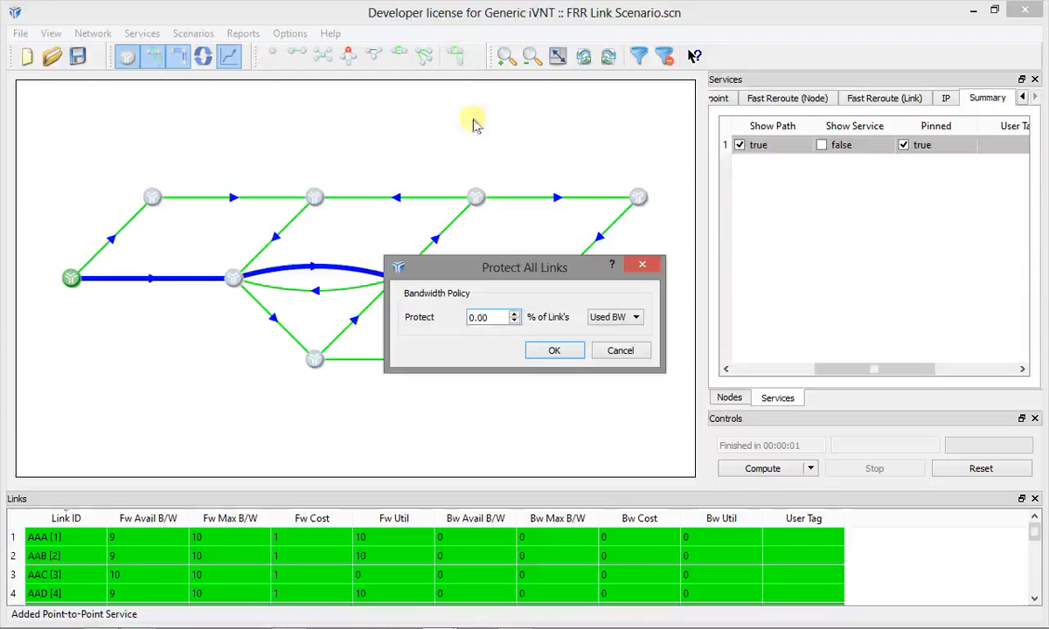
drag(480, 318, 462, 320)
text(1)
click(552, 351)
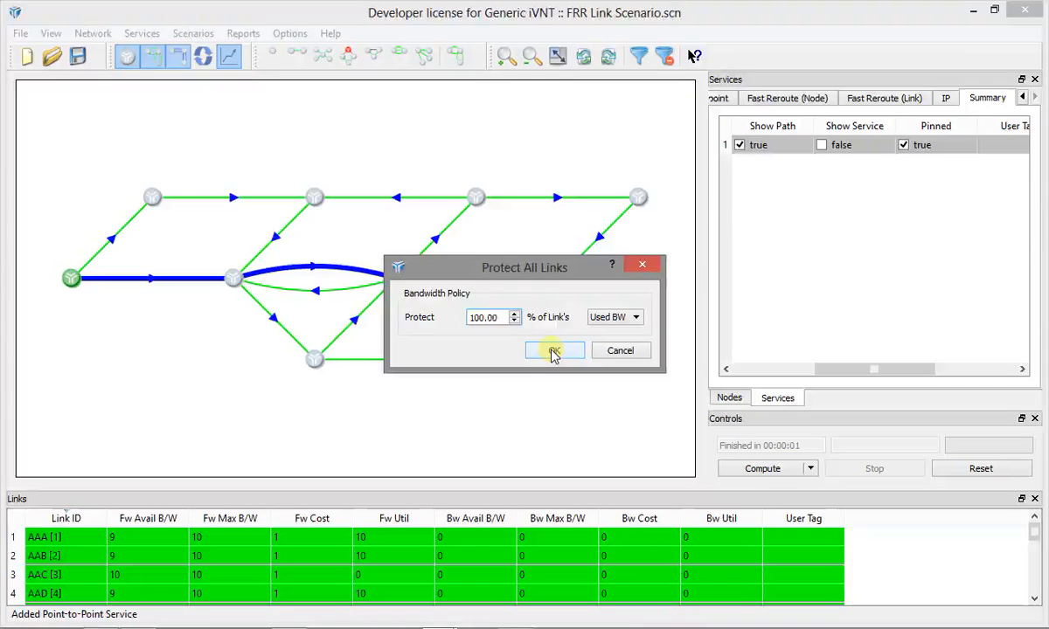
click(553, 352)
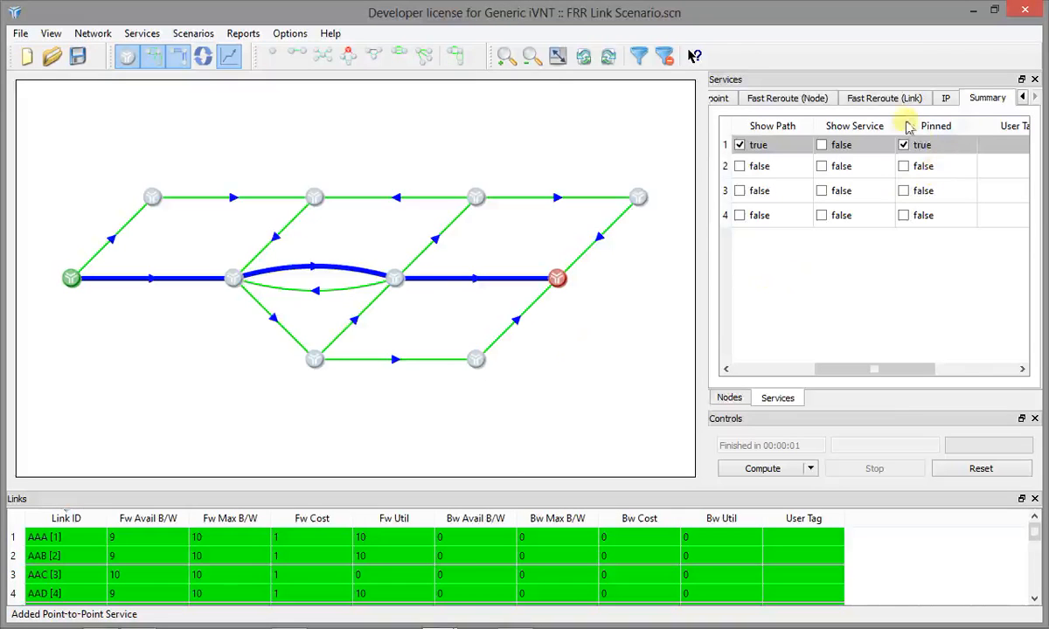
- Show and hide the paths of the link fast-reroute services FRR:AAA, FRR:AAB and FRR:AAD one after another
click(888, 100)
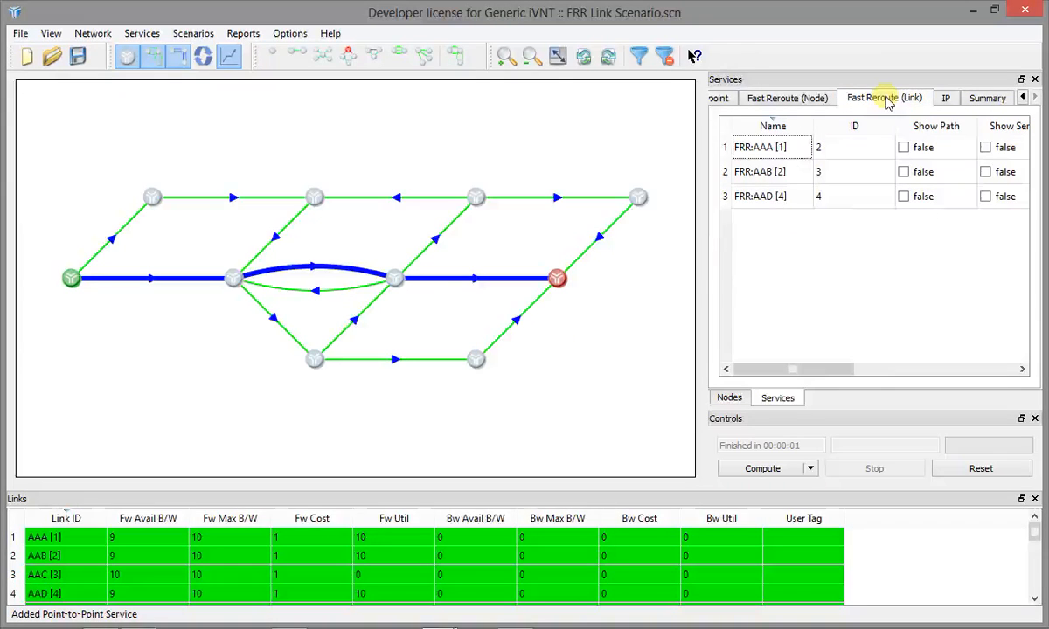
click(905, 149)
click(905, 149)
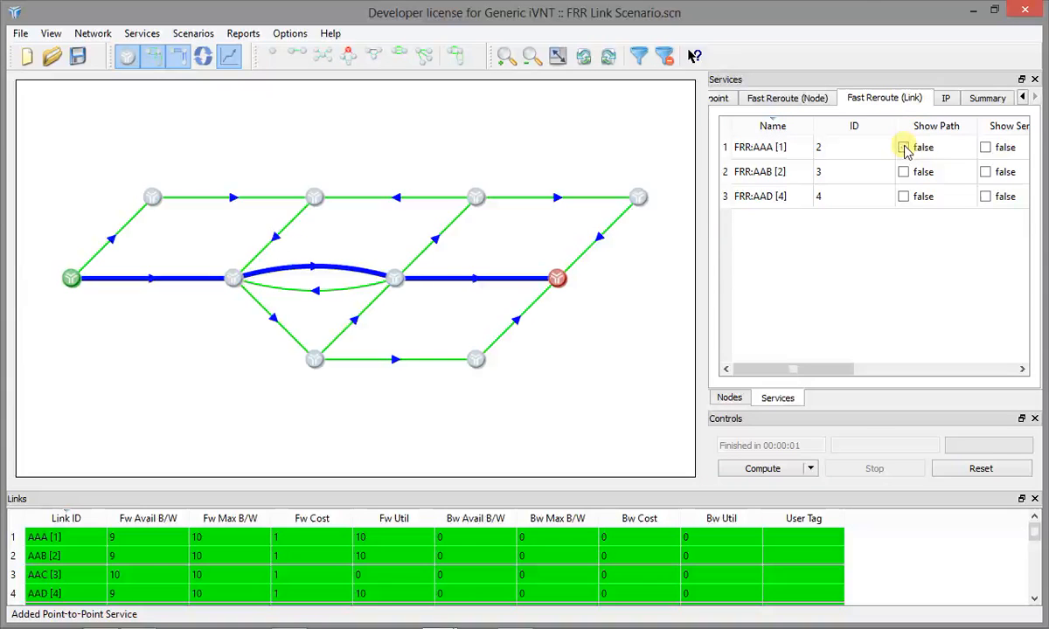
click(905, 173)
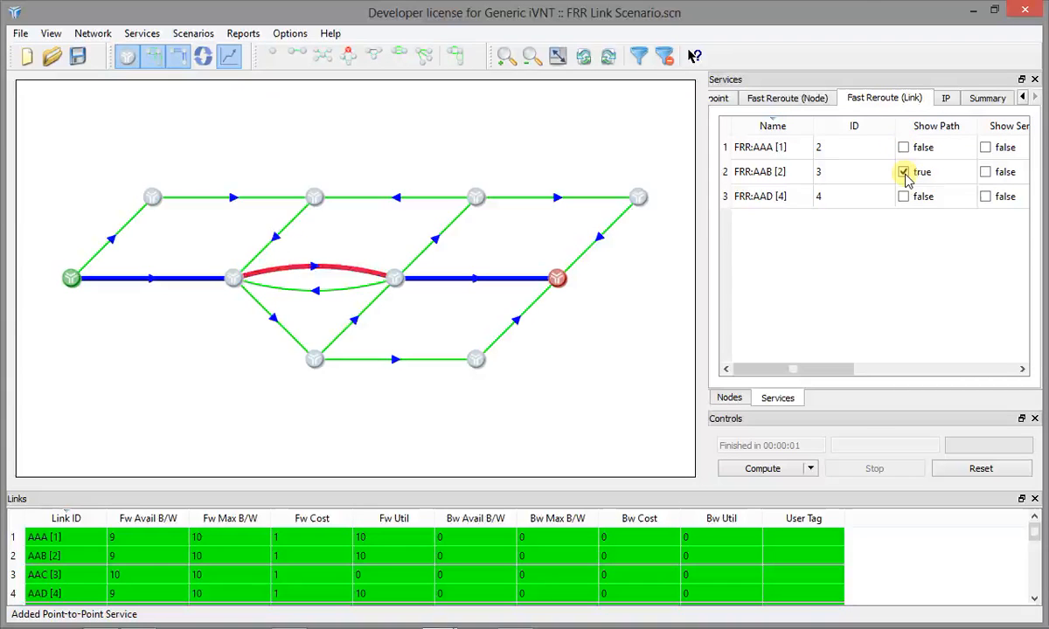
click(905, 174)
click(904, 198)
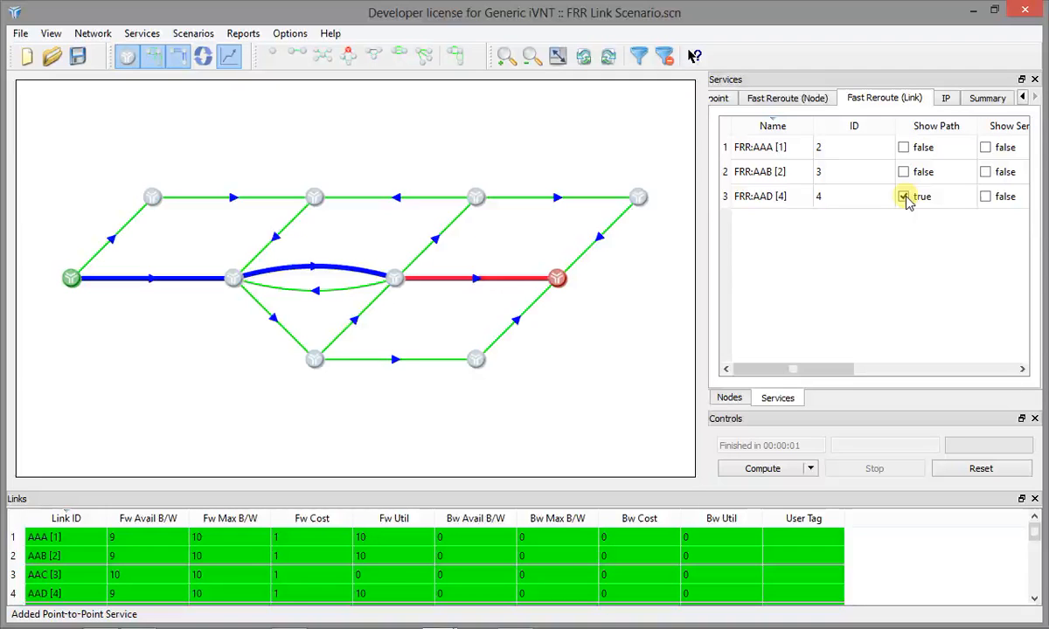
click(906, 198)
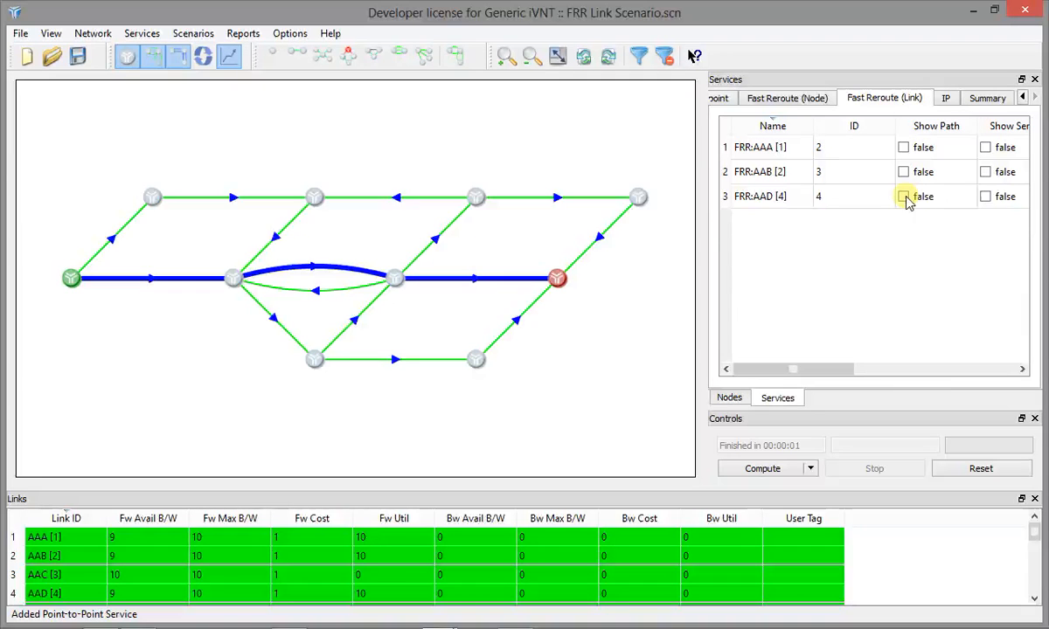
- Compute the routes of the link fast-reroute services without resetting the bandwidths already applied to the links
click(829, 314)
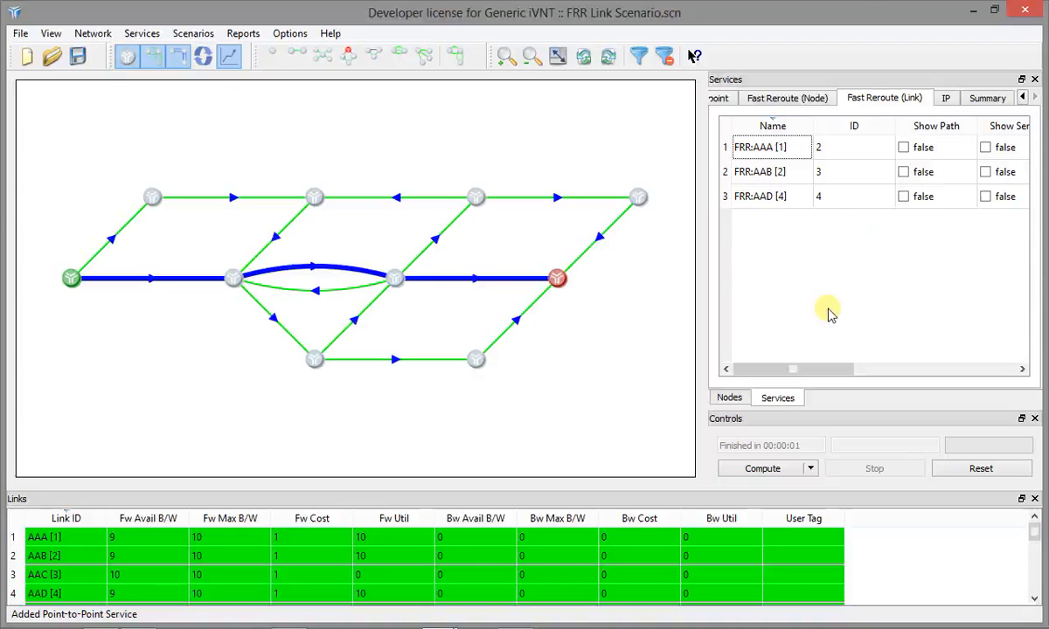
click(749, 470)
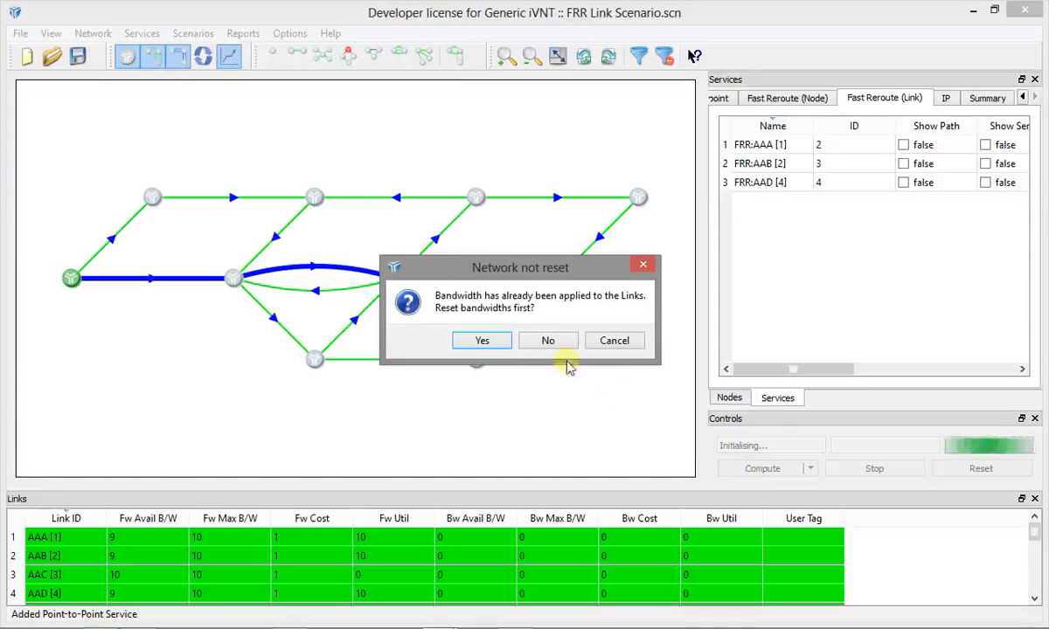
click(543, 343)
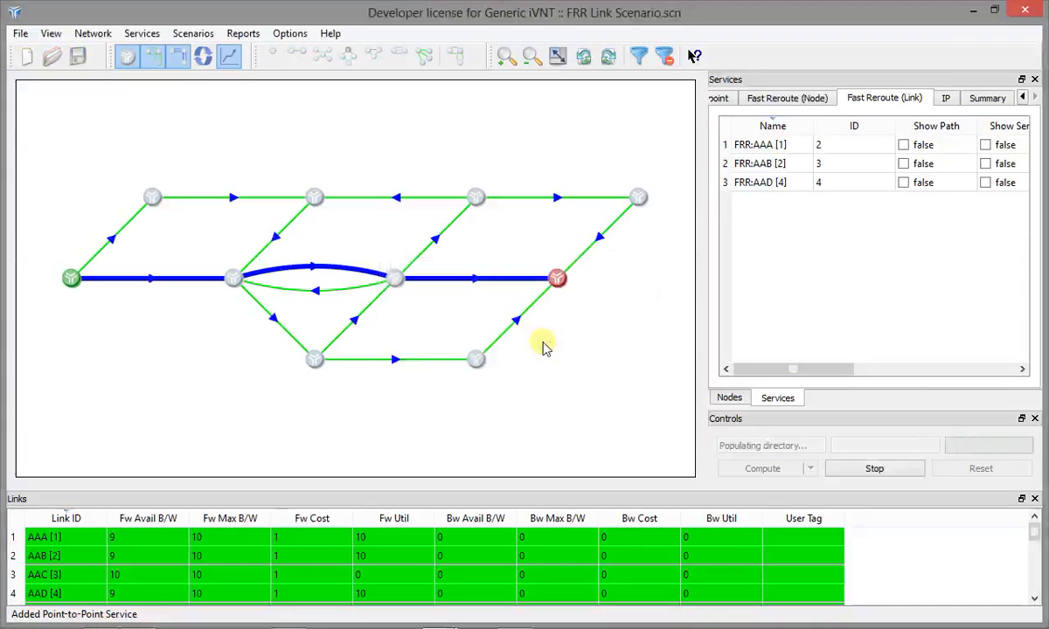
- Show the computed paths of the link fast-reroute services FRR:AAA, FRR:AAB and FRR:AAD
click(904, 145)
click(904, 165)
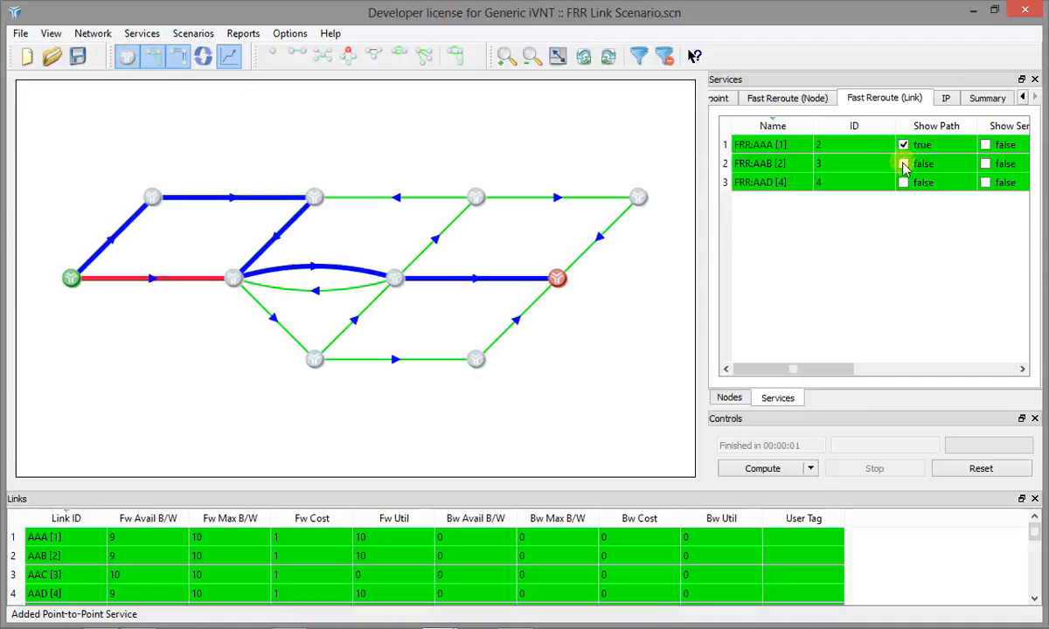
click(903, 183)
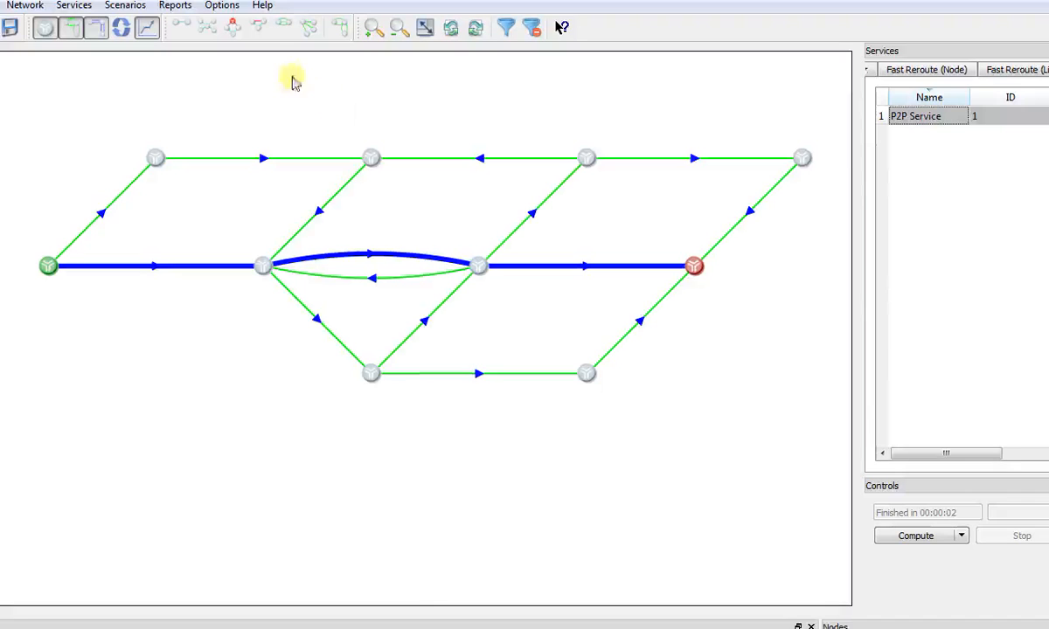
- Add a link fast-reroute service on link AAA, the first link of the P2P Service path, and name it "FRR 1"
click(260, 30)
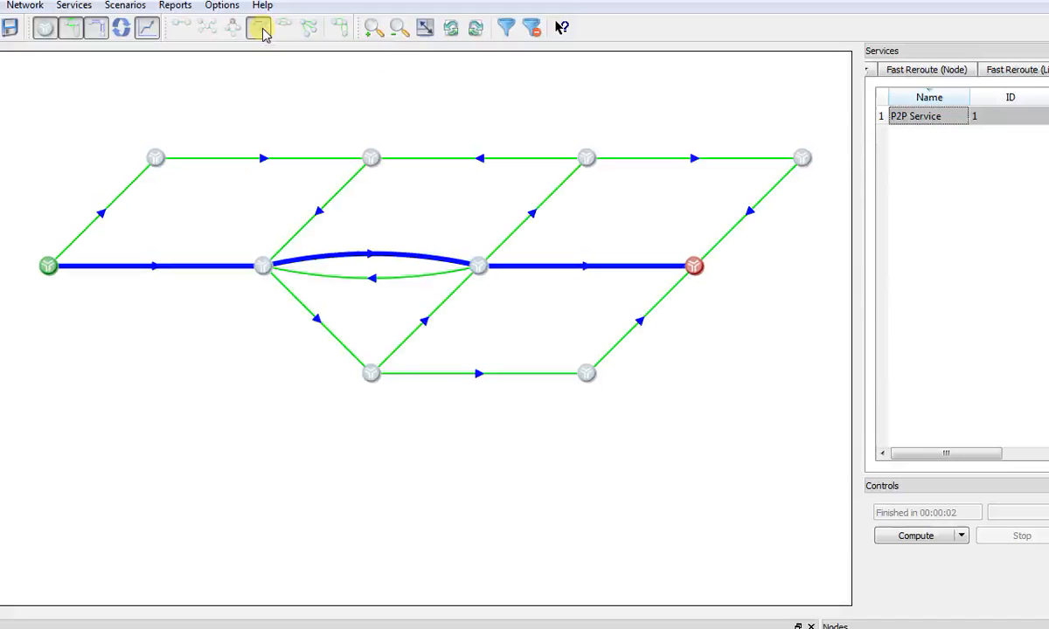
click(191, 267)
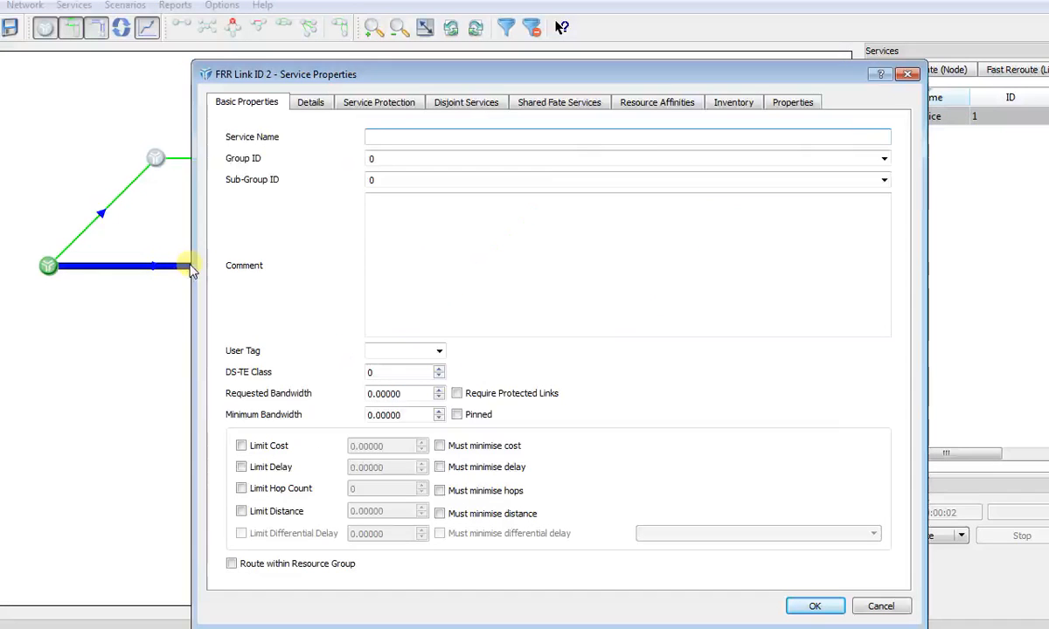
text(FRR 1)
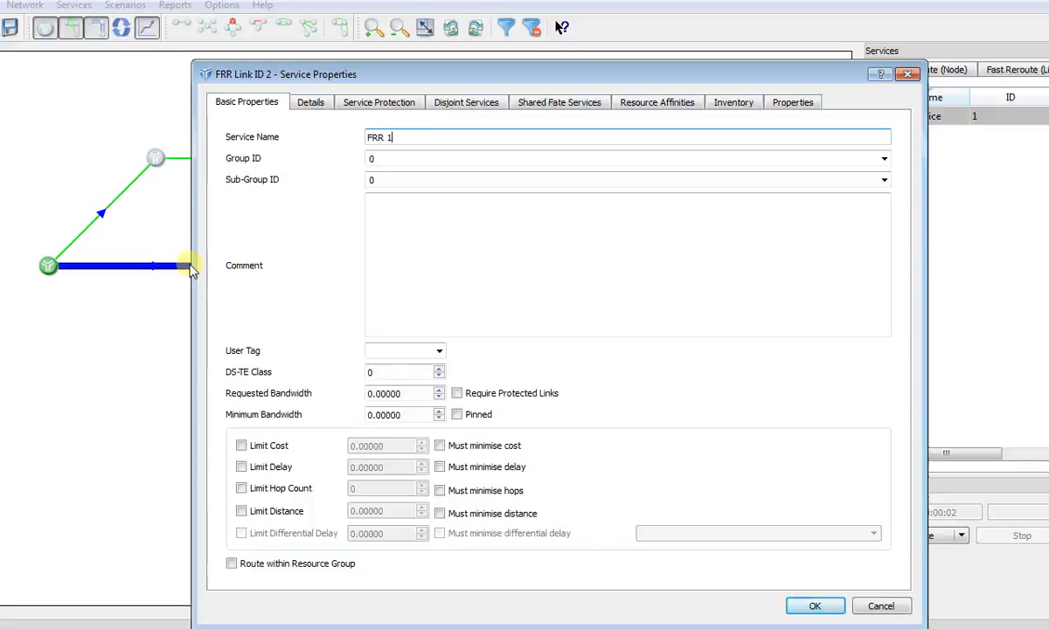
- Set the service's forward bandwidth to protect 100% of the link's Used BW, and accept the service properties
click(310, 103)
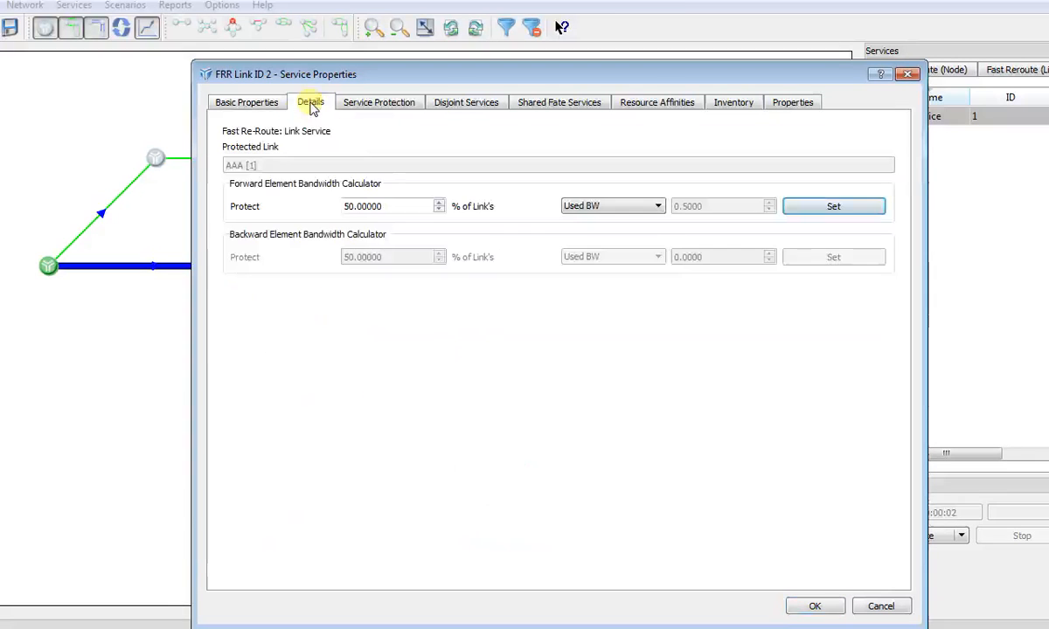
drag(397, 206, 330, 204)
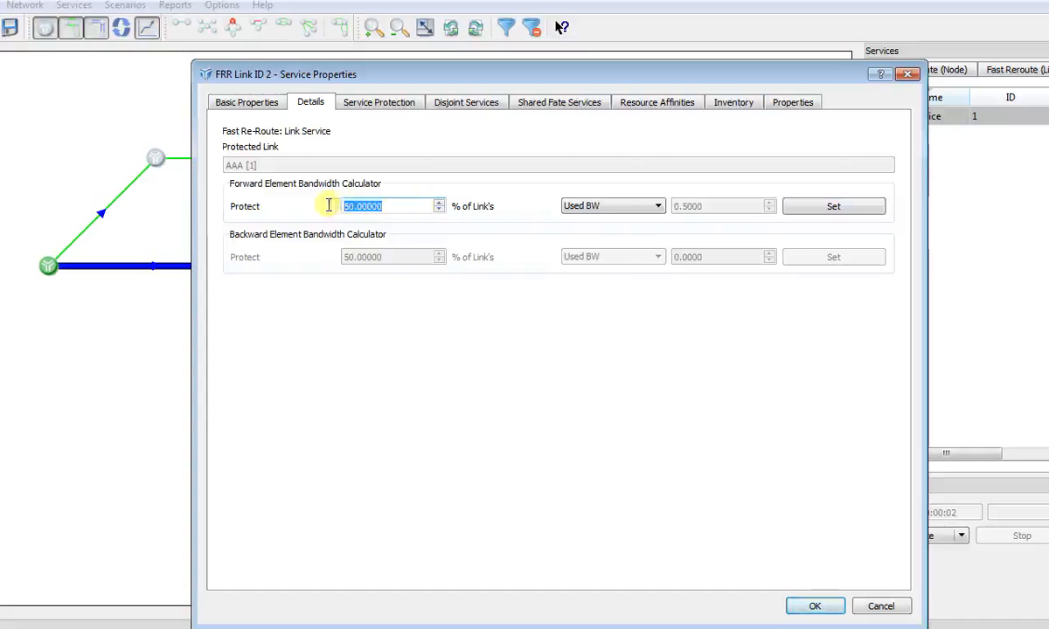
text(100)
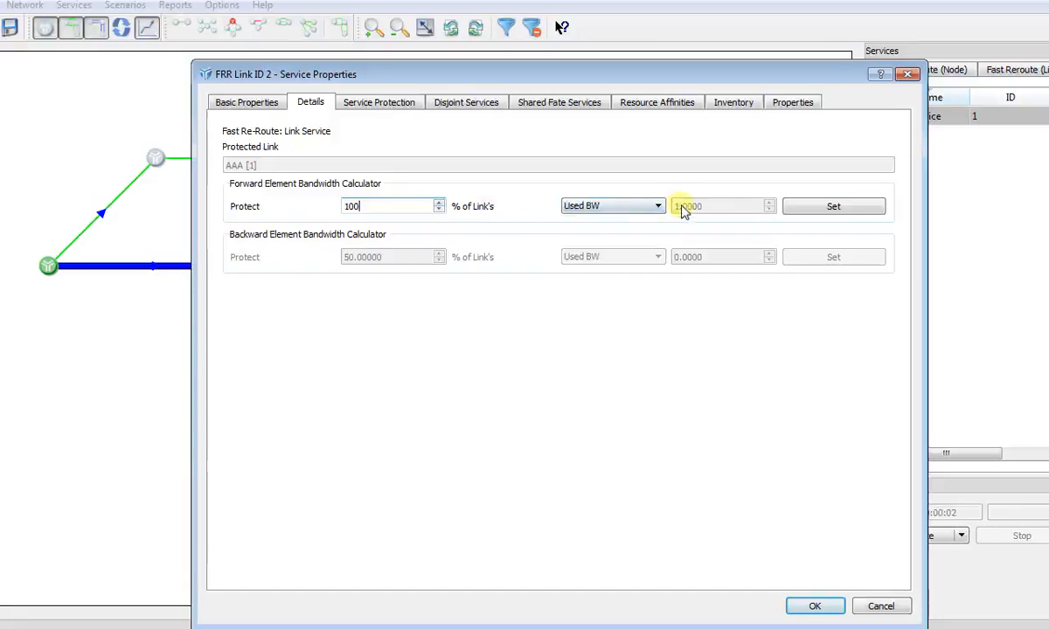
click(805, 210)
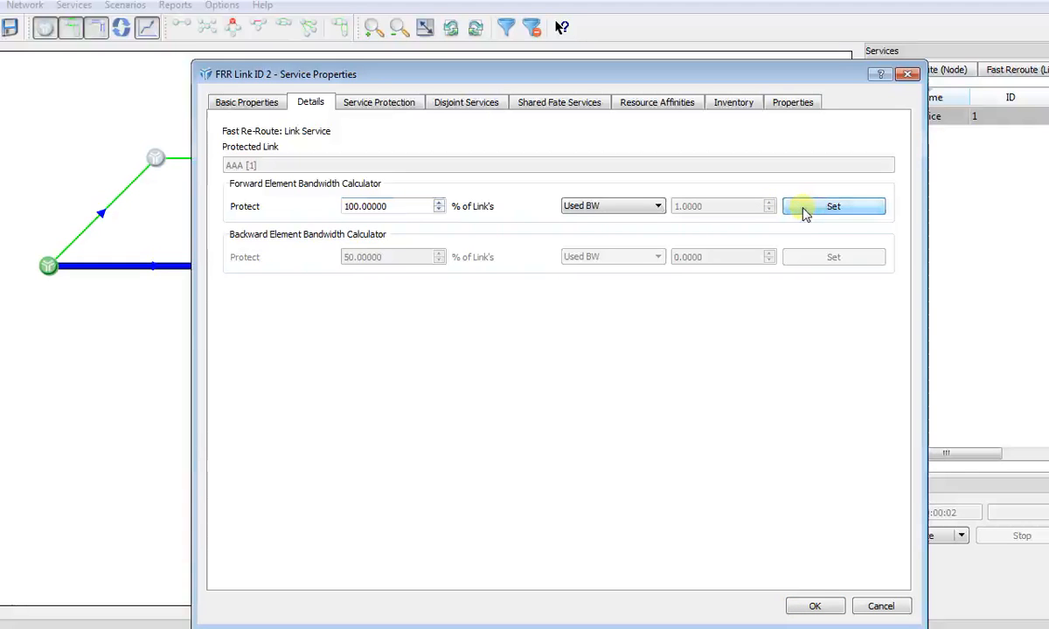
click(817, 608)
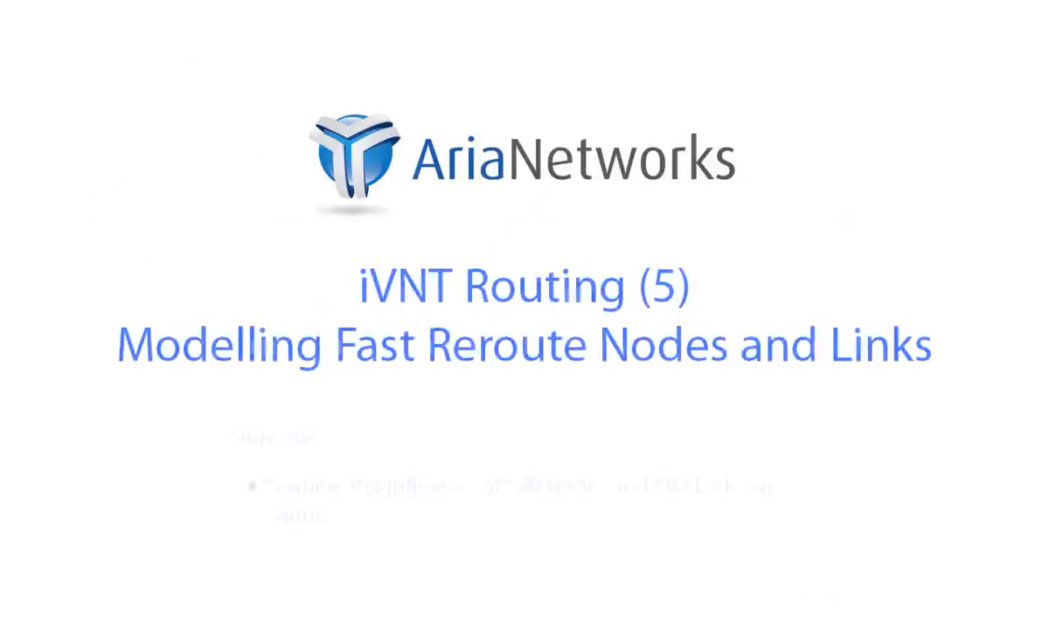